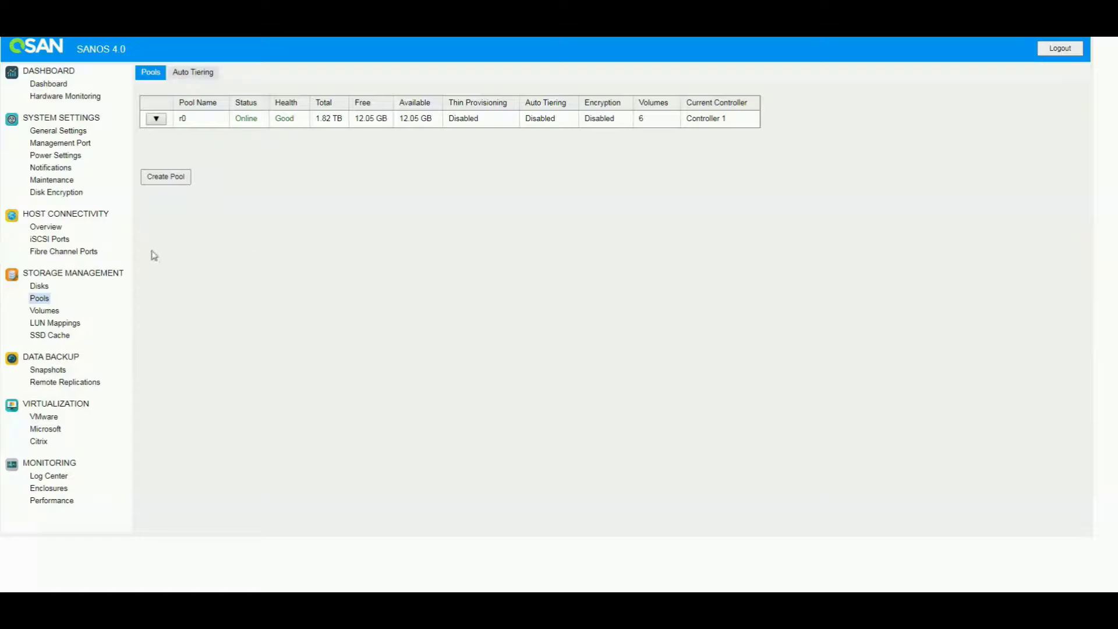
# Step: Start a new thick provisioning pool and name it forSSD
pyautogui.click(42, 297)
pyautogui.click(158, 181)
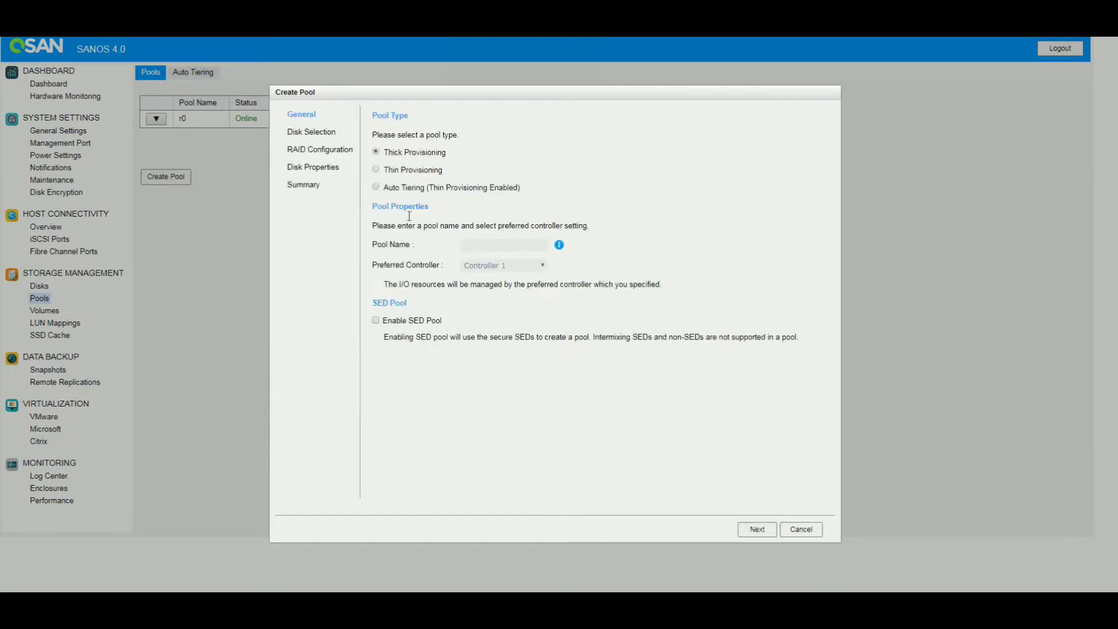
pyautogui.click(497, 246)
pyautogui.write('forSD')
pyautogui.press('BackSpace')
pyautogui.click(756, 528)
# Step: Select the NL-SAS disks in slots 1, 2, 3 and 4 for the forSSD pool
pyautogui.click(382, 187)
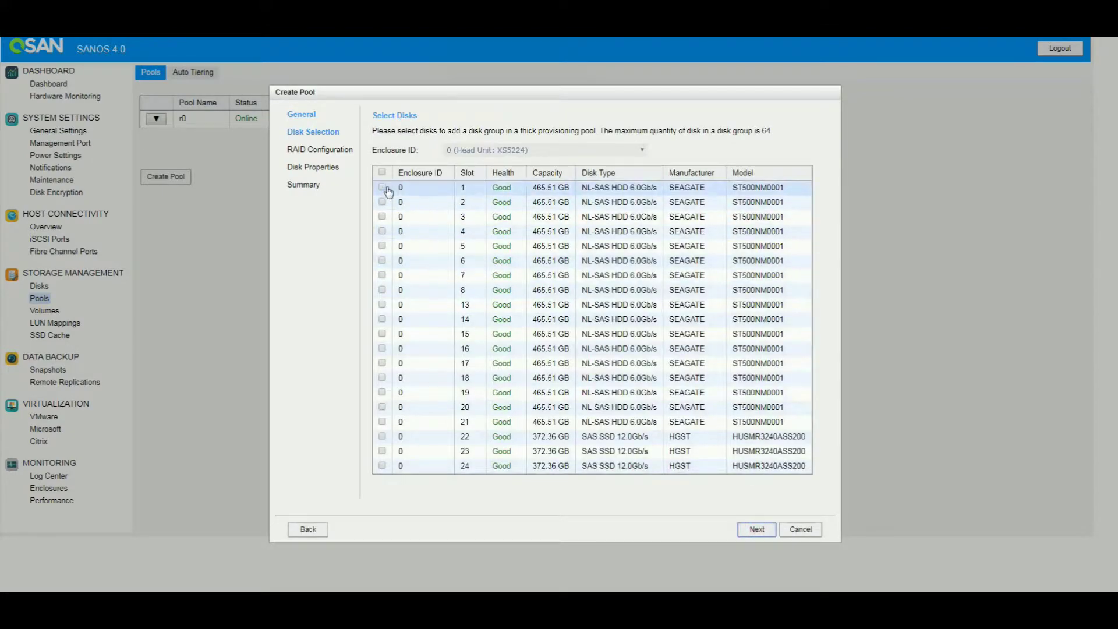
pyautogui.click(382, 201)
pyautogui.click(382, 217)
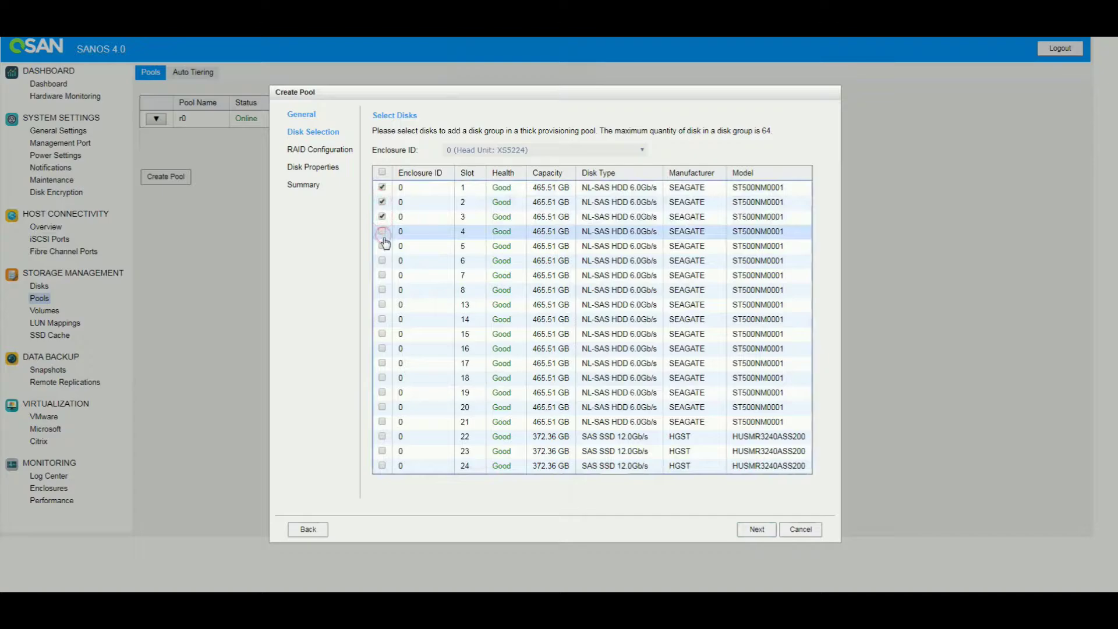
pyautogui.click(383, 231)
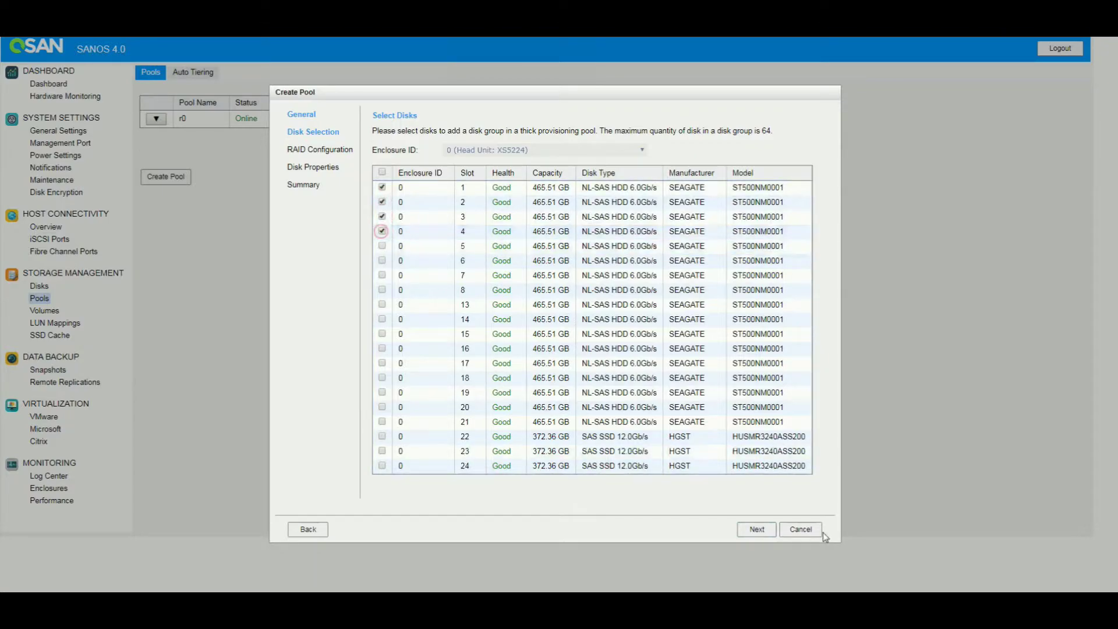
pyautogui.click(761, 536)
# Step: Set the pool's RAID level to RAID 5, keep the default disk properties and finish creating the pool
pyautogui.click(544, 151)
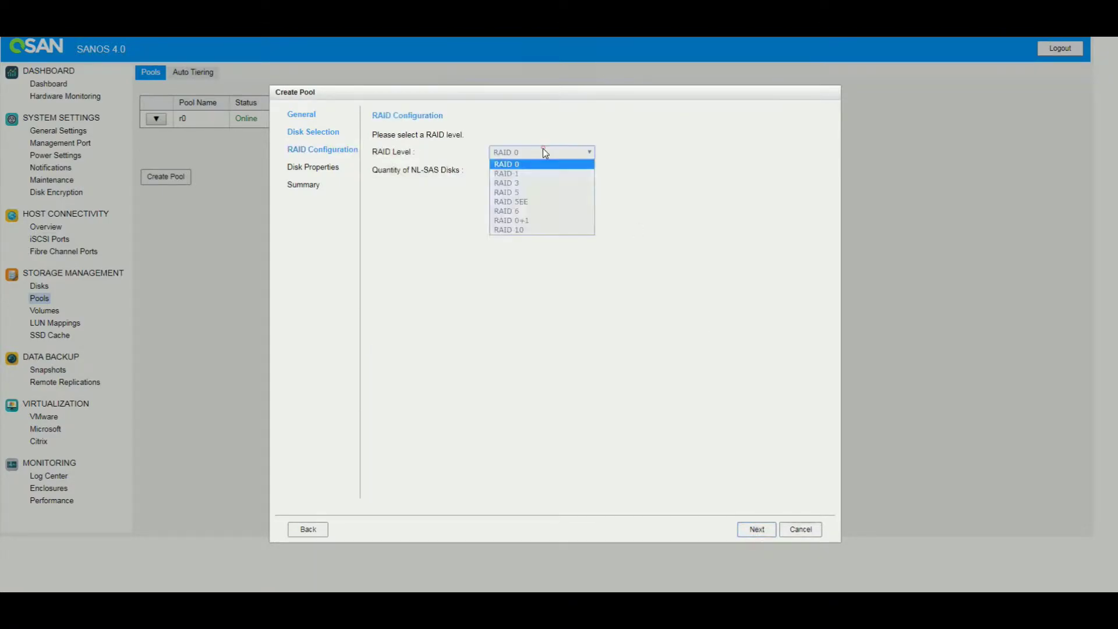
pyautogui.click(526, 192)
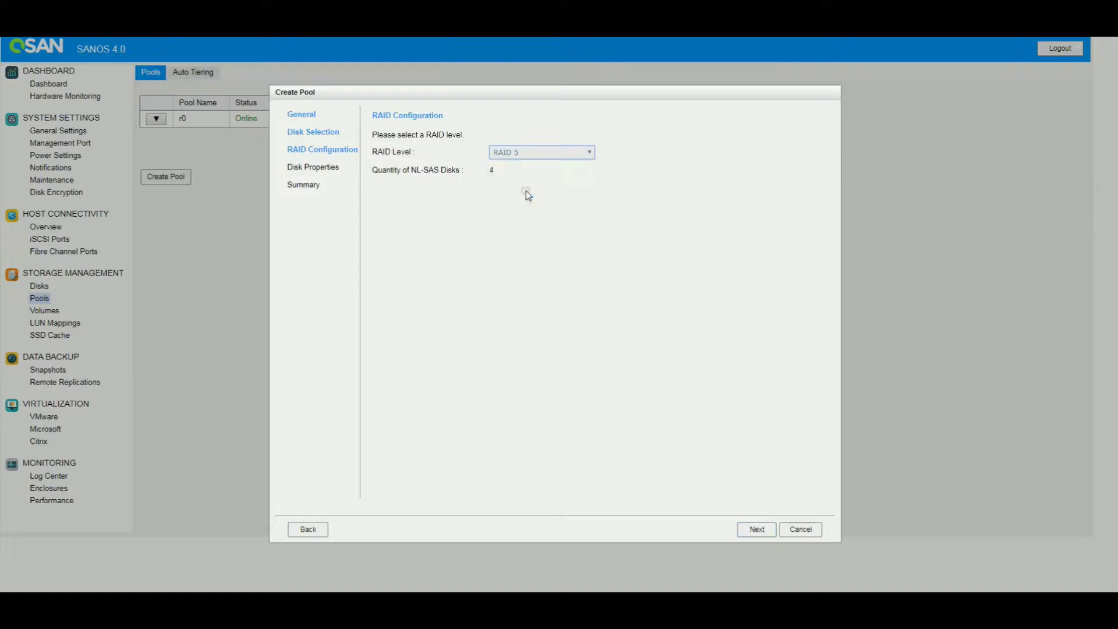
pyautogui.click(756, 530)
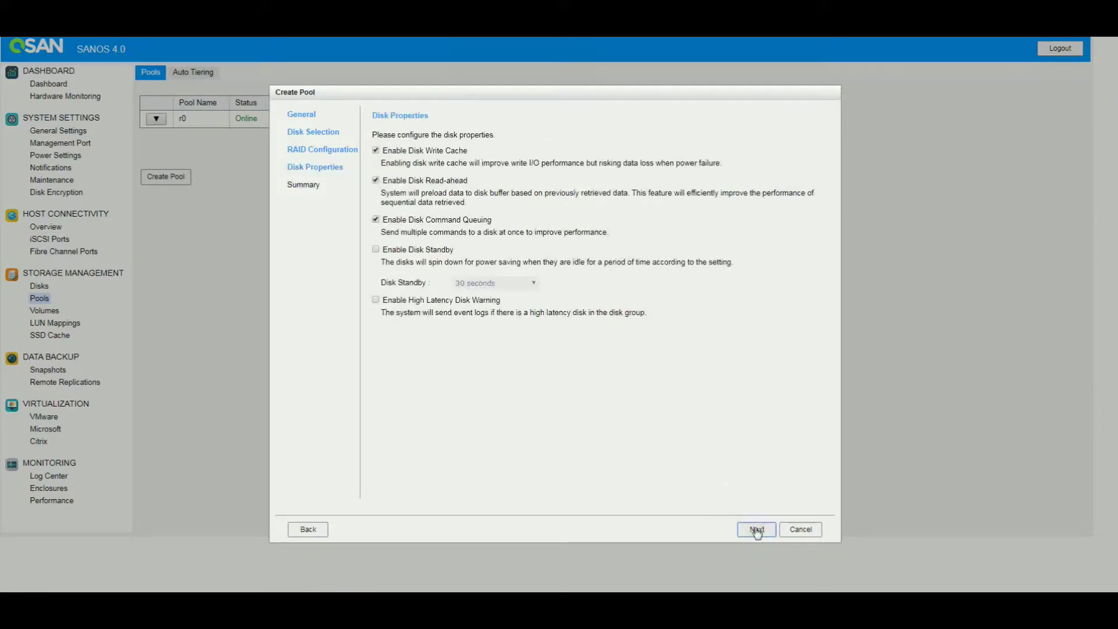
pyautogui.click(757, 531)
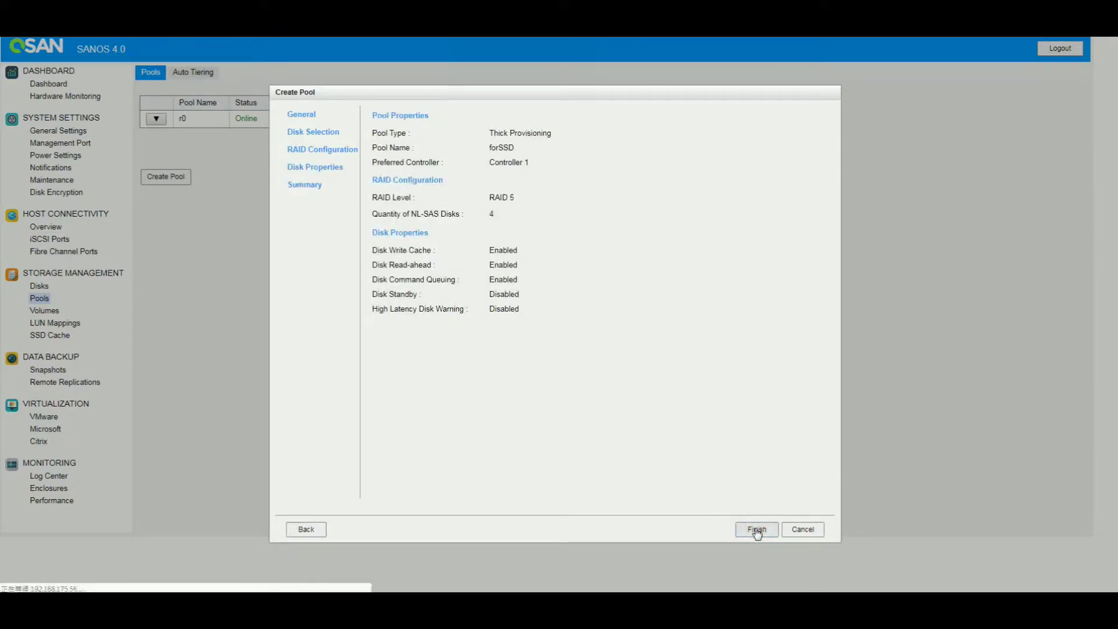
pyautogui.click(757, 530)
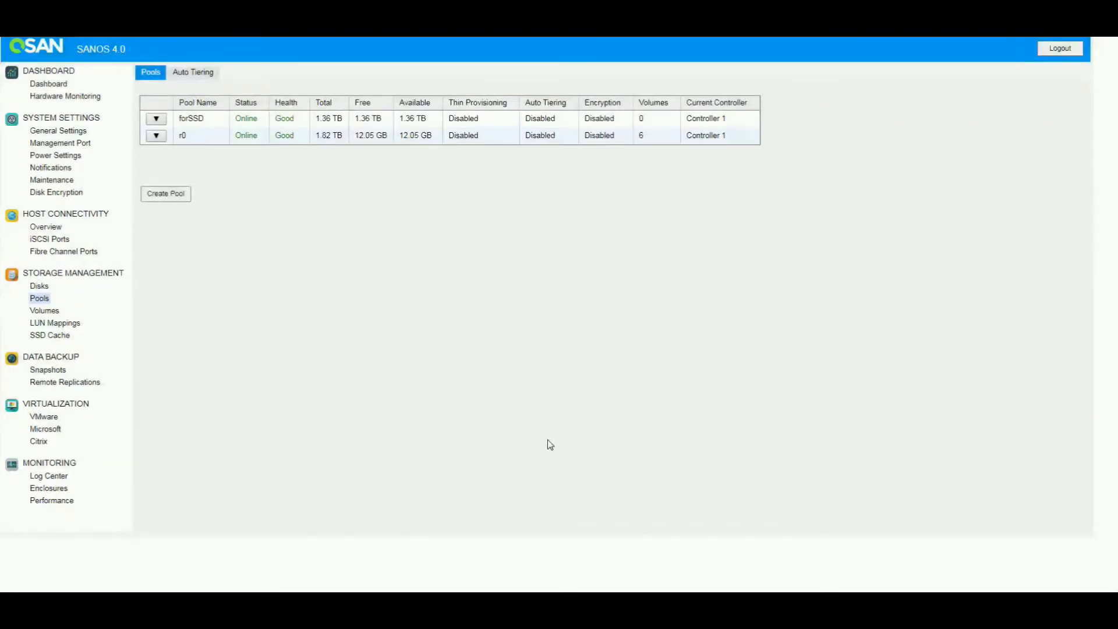
# Step: Create a 100 GB RAID volume named SSD in the forSSD pool with the default advanced settings
pyautogui.click(40, 315)
pyautogui.click(181, 289)
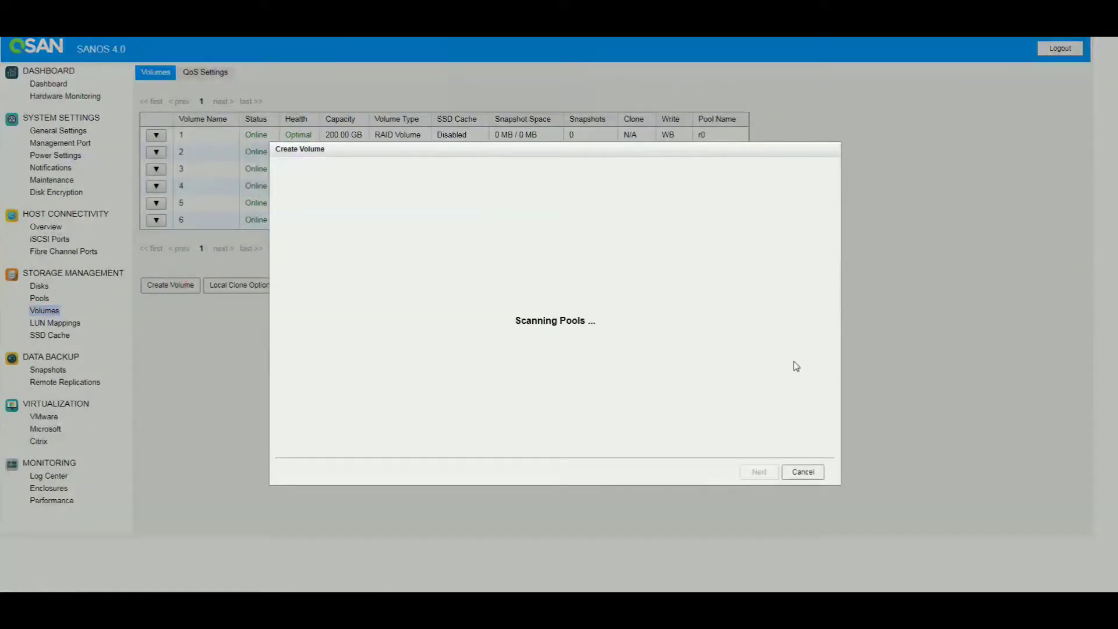
pyautogui.click(511, 208)
pyautogui.write('SSD')
pyautogui.click(506, 240)
pyautogui.write('100')
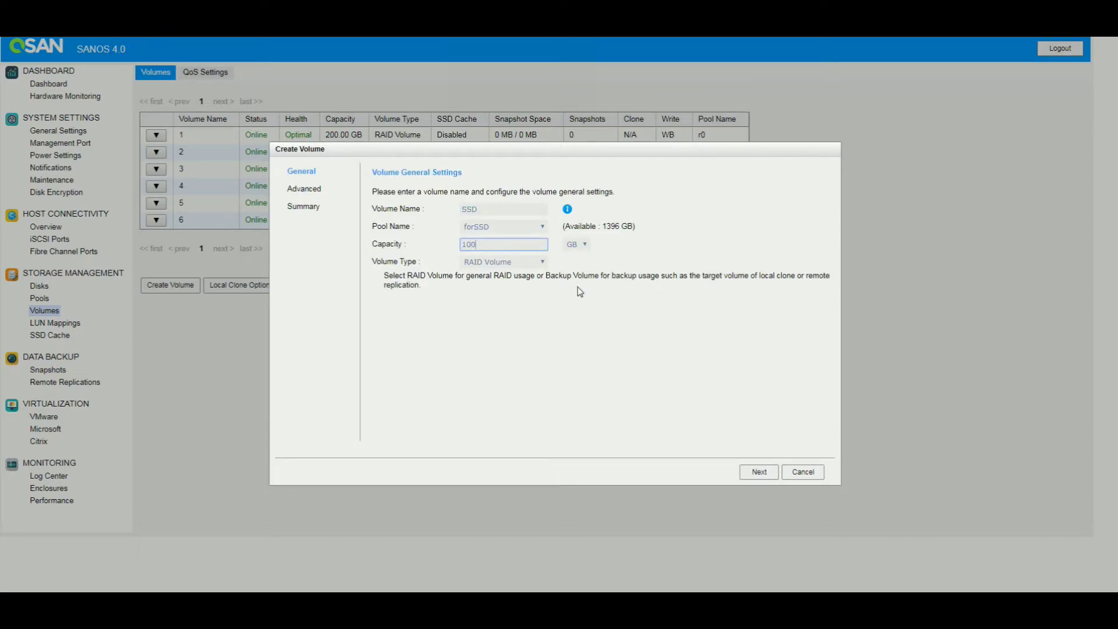
pyautogui.click(759, 476)
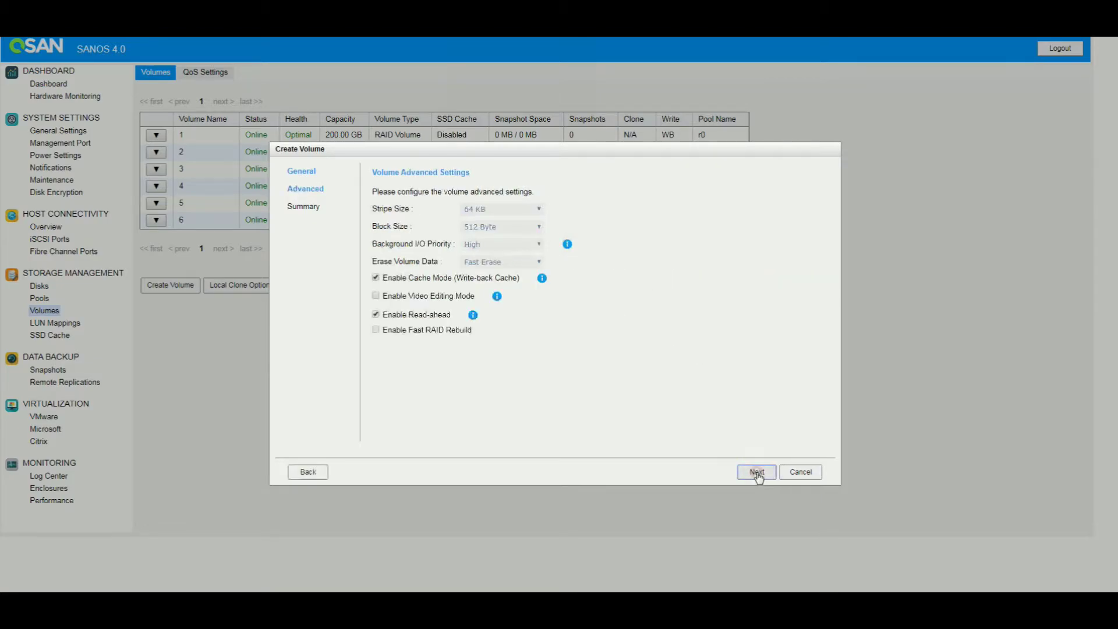
pyautogui.click(758, 473)
pyautogui.click(758, 472)
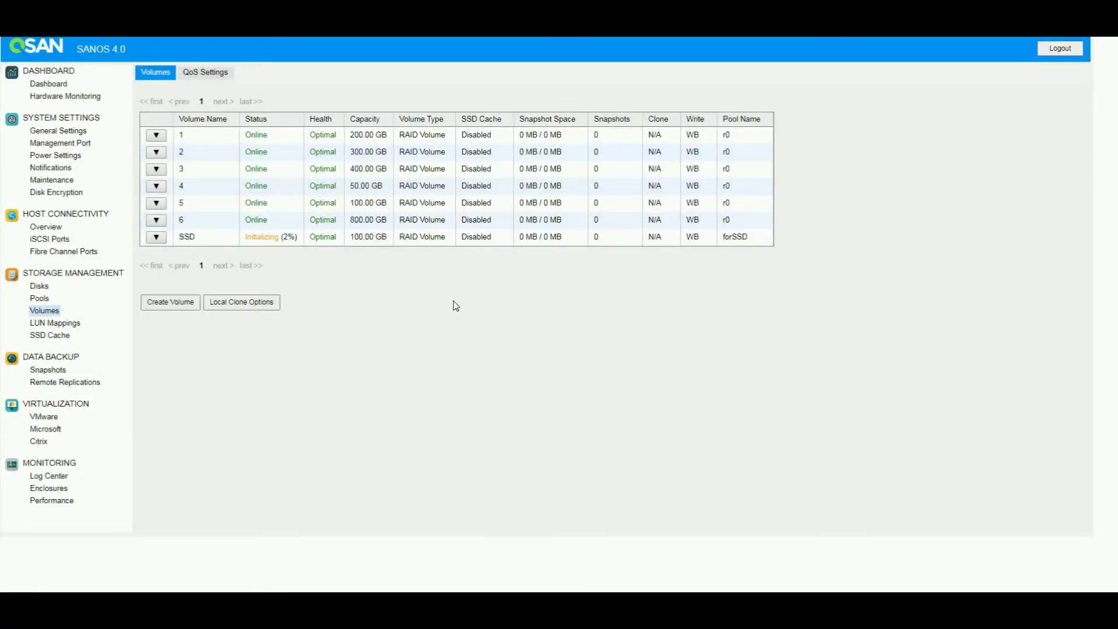
# Step: Start a read cache SSD cache pool named SSD using the SSDs in slots 23 and 24, with the Database I/O type
pyautogui.click(52, 338)
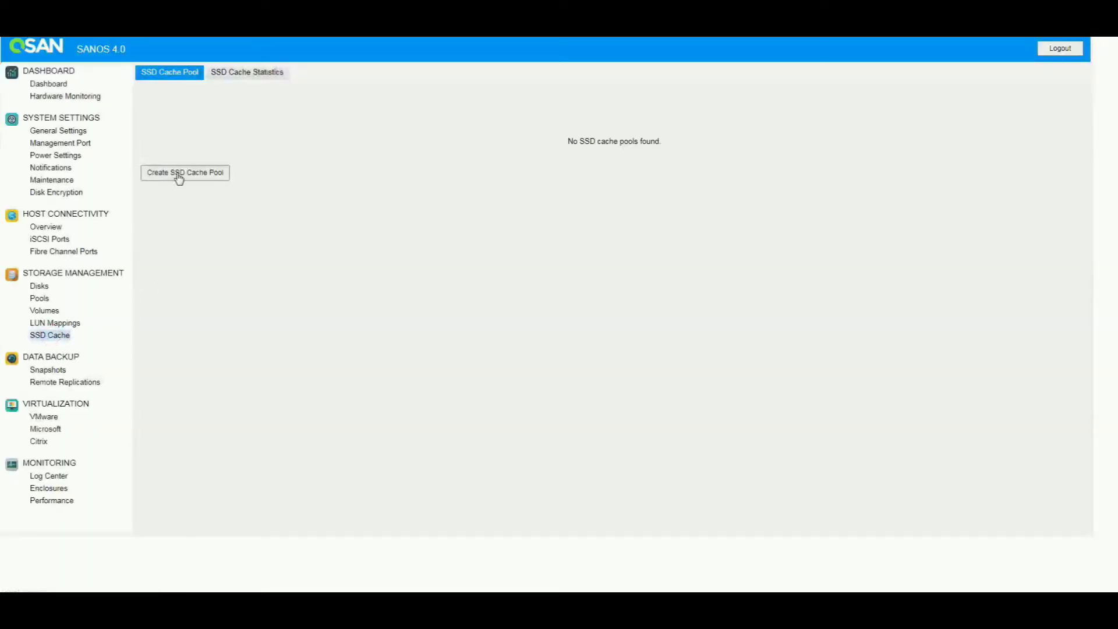
pyautogui.click(179, 174)
pyautogui.click(523, 211)
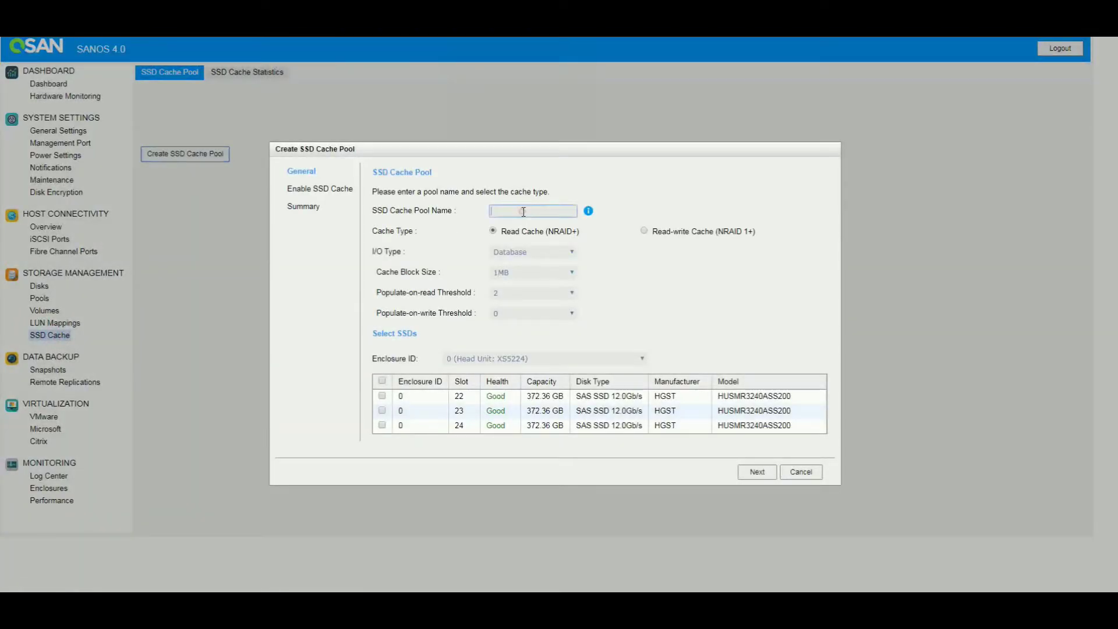
pyautogui.write('SSD')
pyautogui.click(382, 410)
pyautogui.click(382, 426)
pyautogui.click(501, 255)
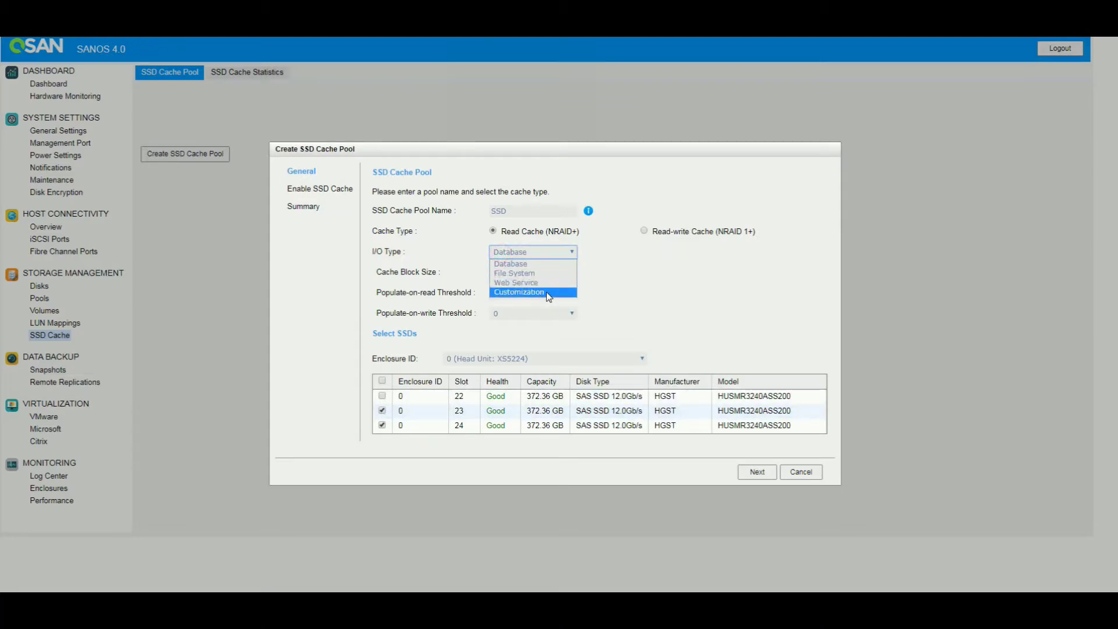
pyautogui.click(550, 266)
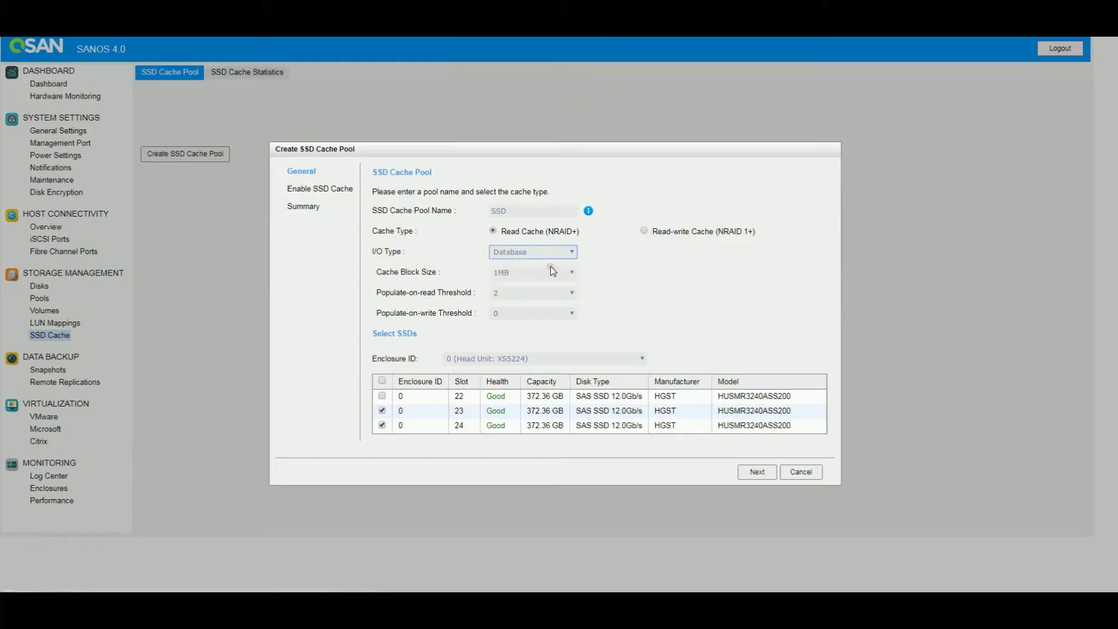
# Step: Enable SSD cache for the SSD volume in the forSSD pool and finish creating the cache pool
pyautogui.click(760, 474)
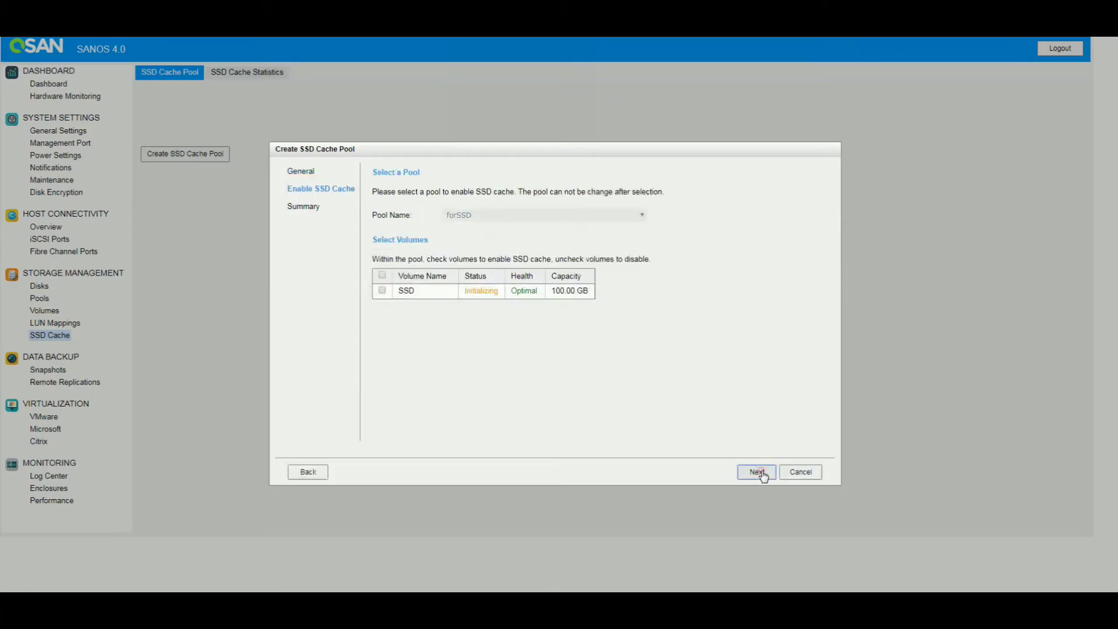
pyautogui.click(382, 290)
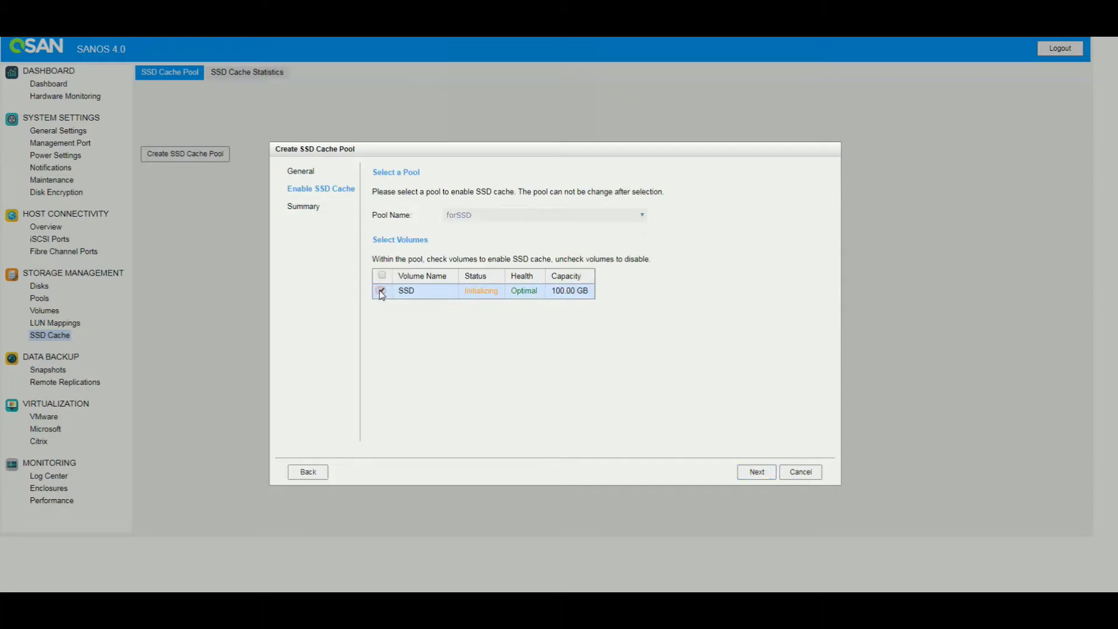
pyautogui.click(757, 472)
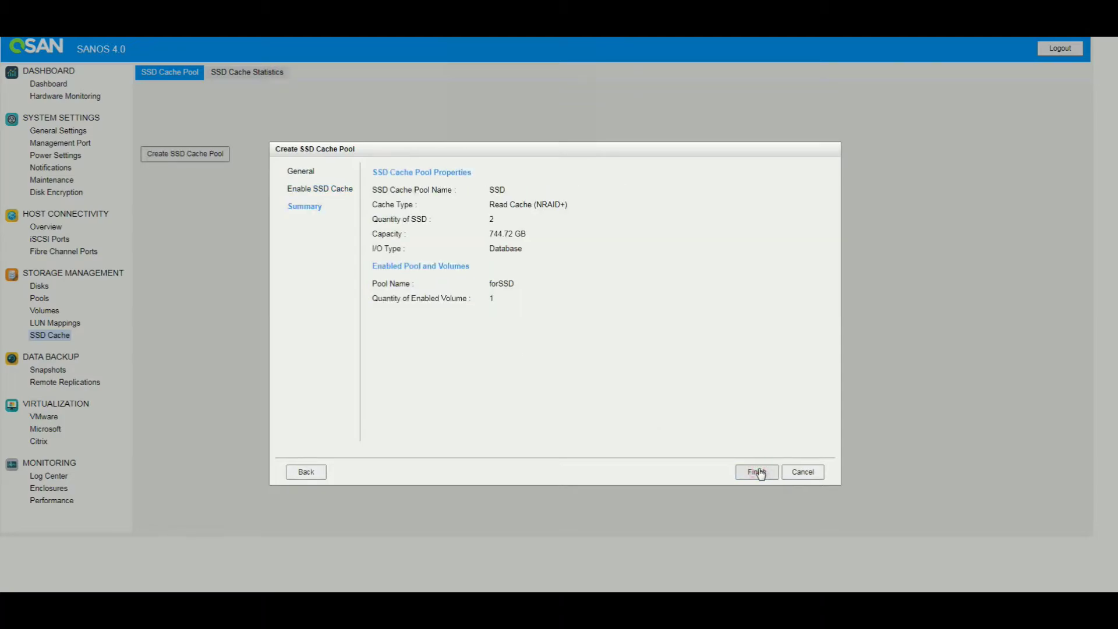
pyautogui.click(757, 472)
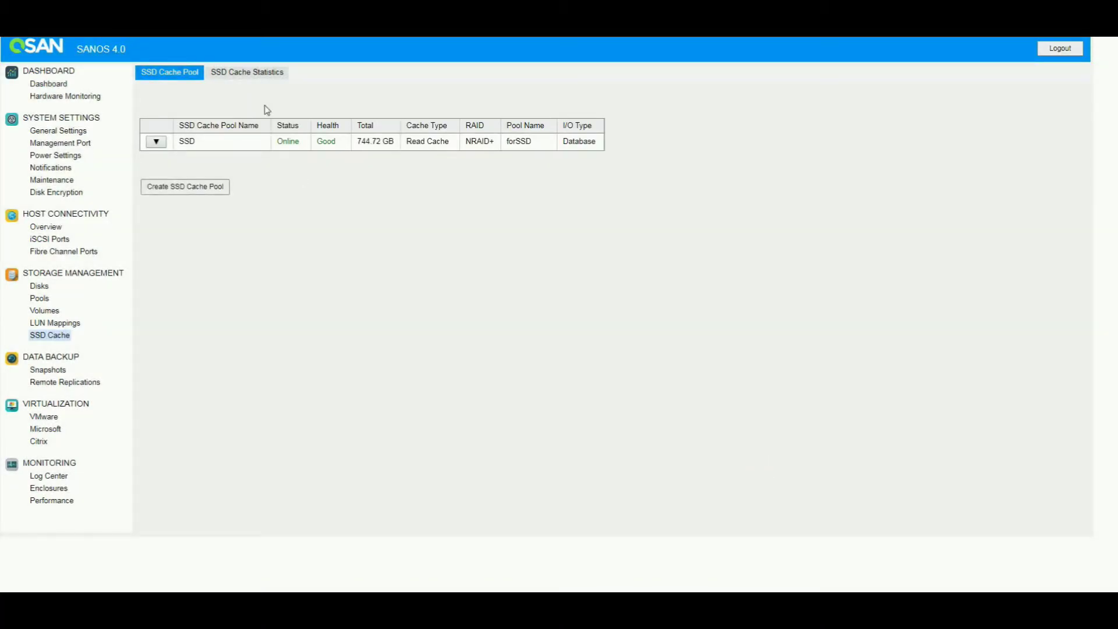
# Step: Examine the SSD cache pool's disks, enabled volumes and cache usage and hit statistics
pyautogui.click(158, 142)
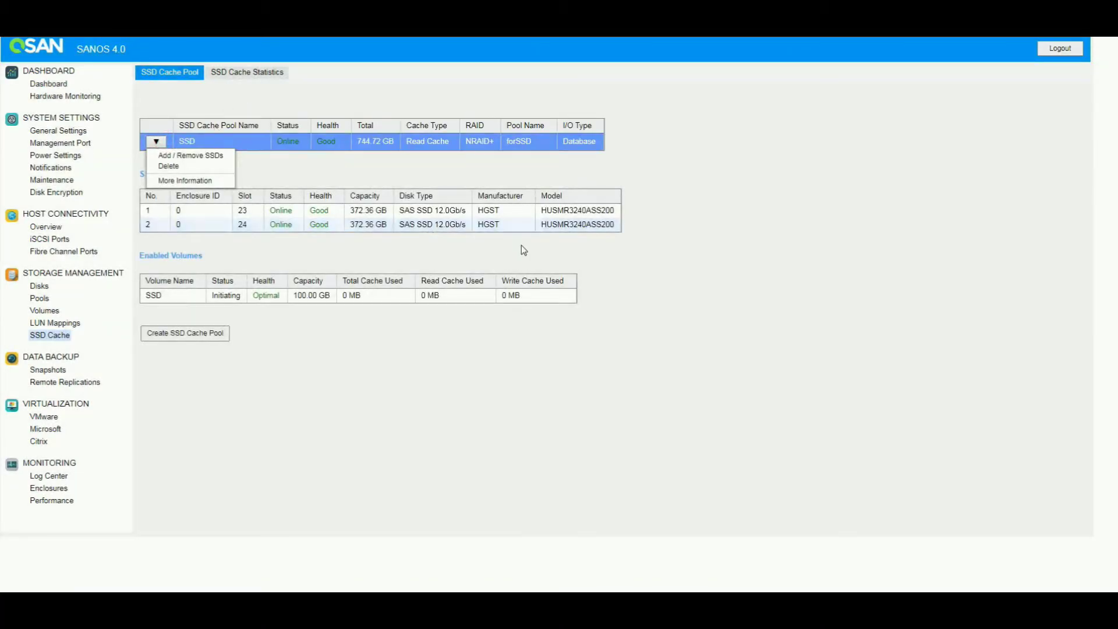
pyautogui.click(522, 246)
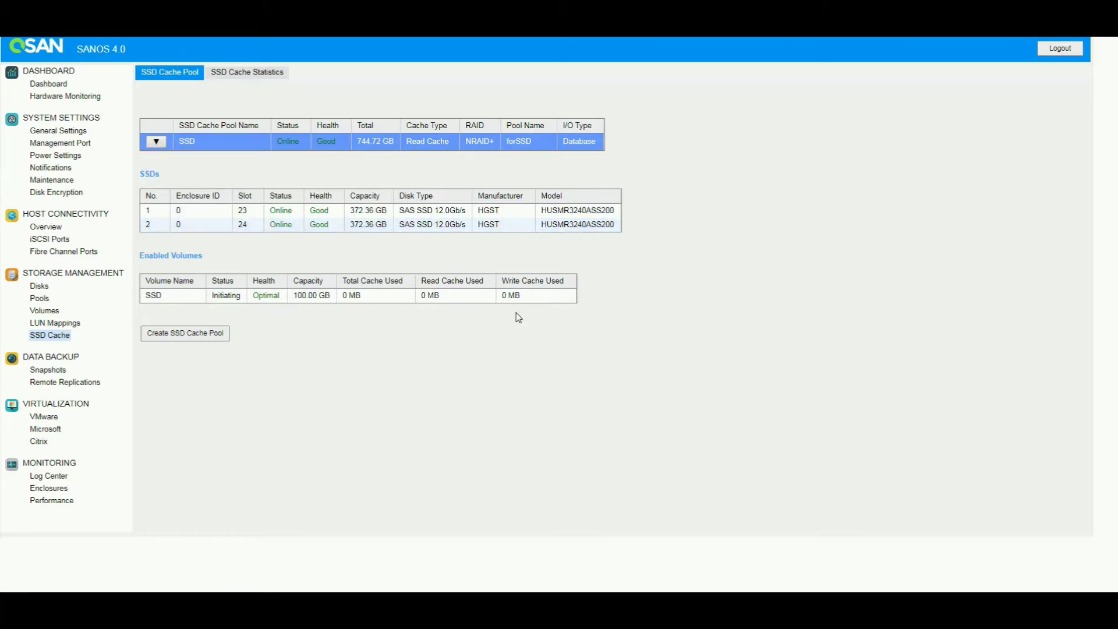
pyautogui.click(280, 76)
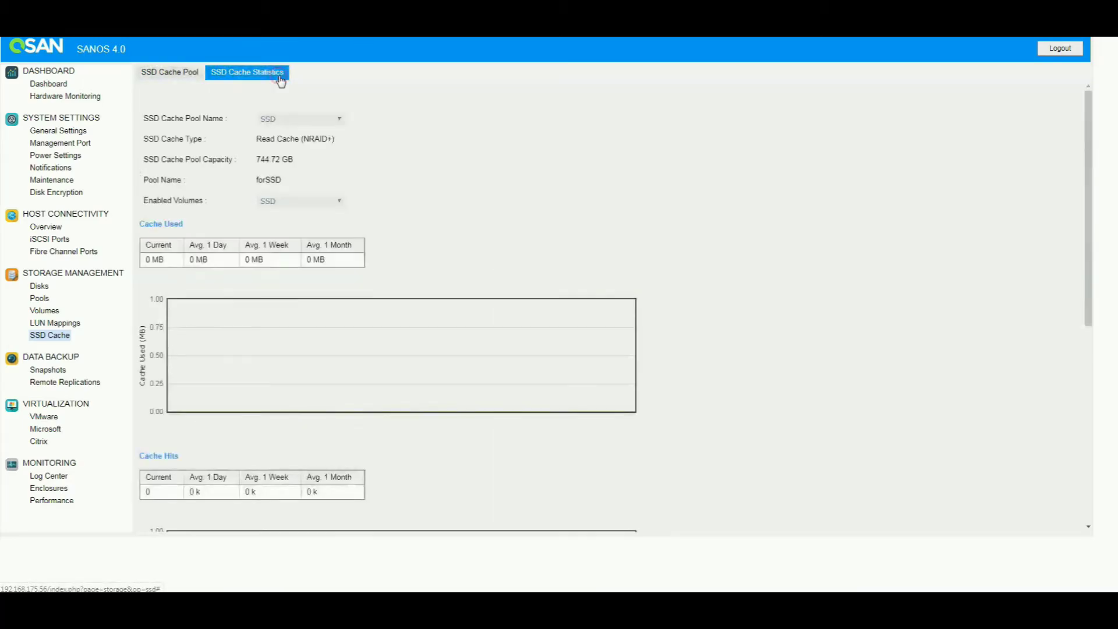
pyautogui.scroll(-6, 343, 442)
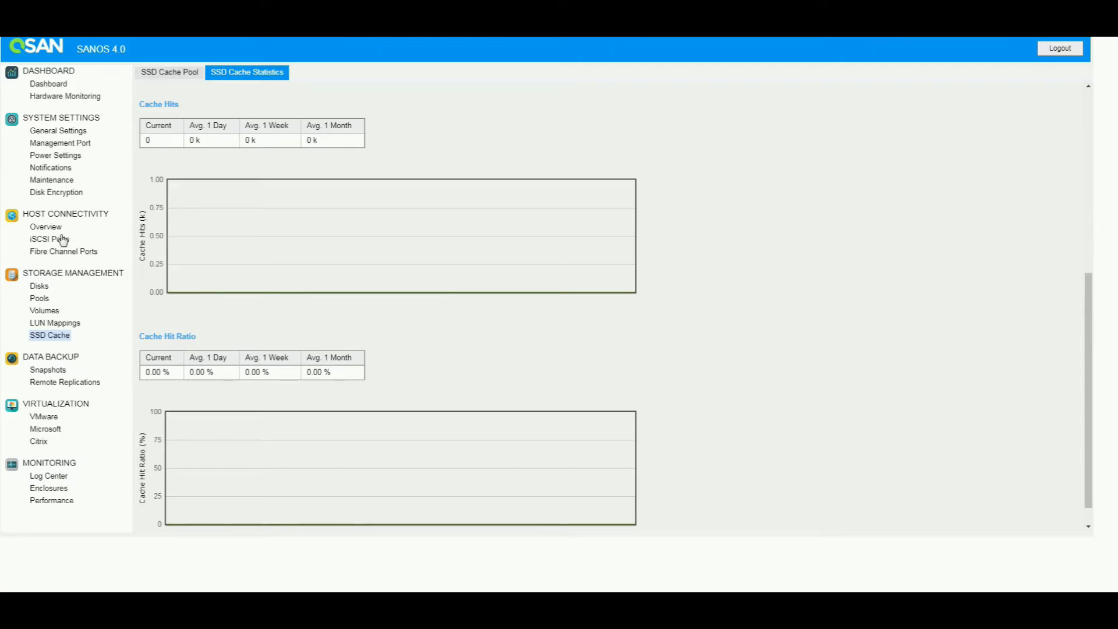
# Step: Start a new pool of the Auto Tiering type and name it AT
pyautogui.click(42, 301)
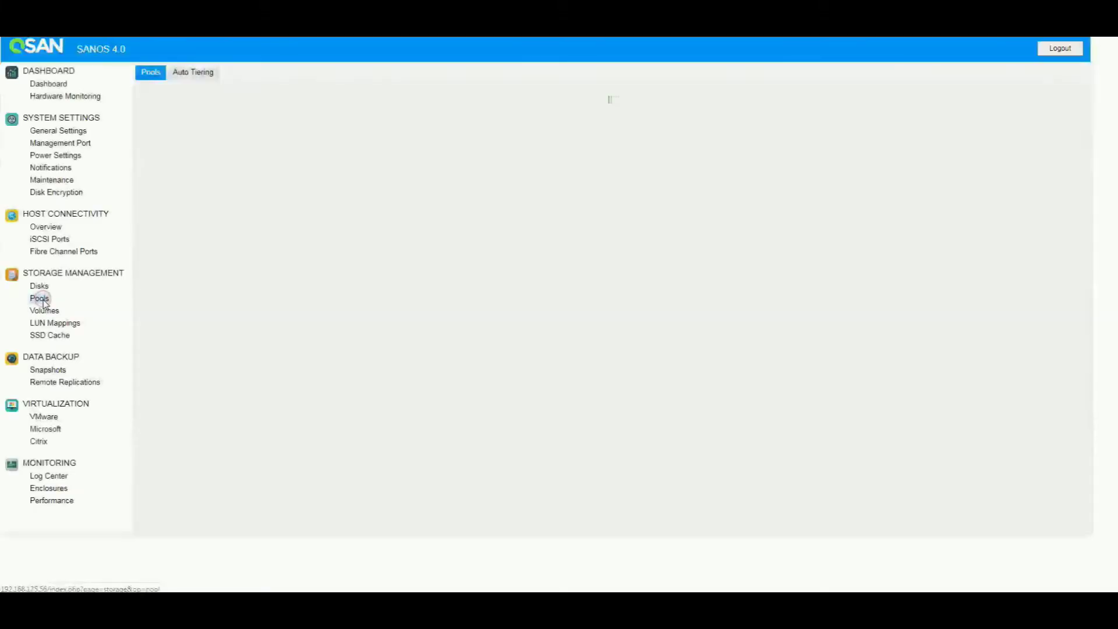
pyautogui.click(173, 197)
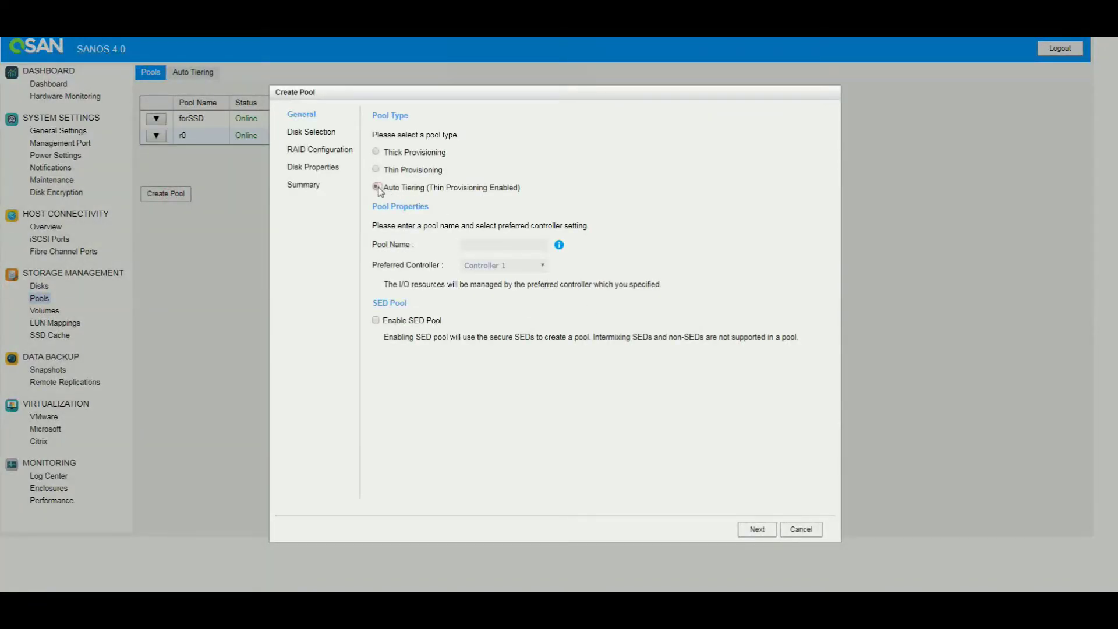
pyautogui.click(474, 244)
pyautogui.write('AT')
pyautogui.click(754, 529)
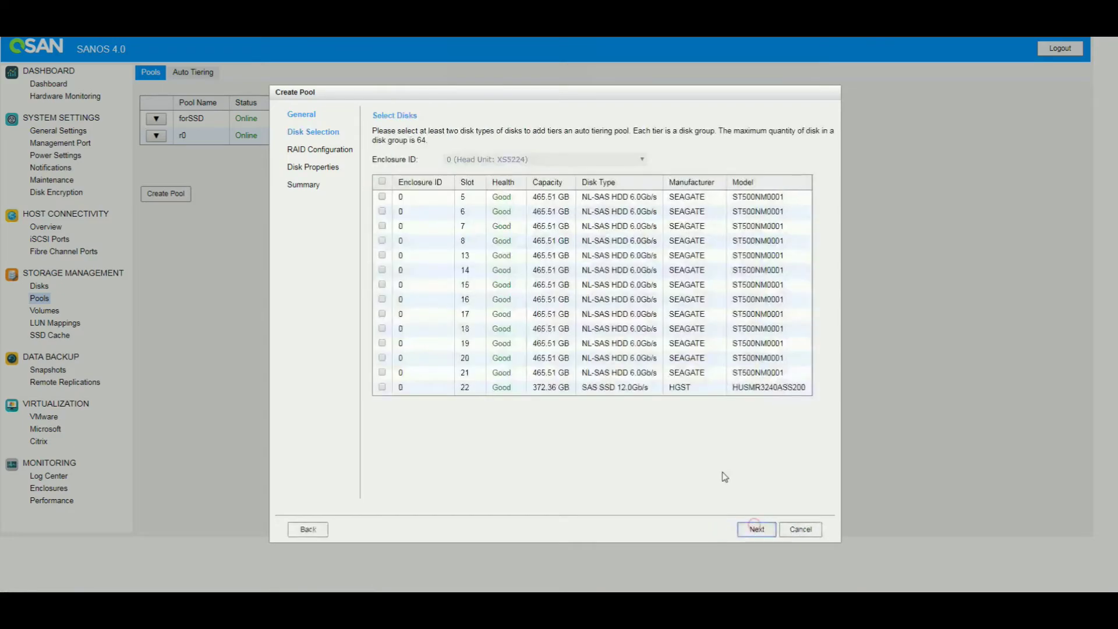
# Step: Select the NL-SAS disks in slots 5 to 8 and the SSD in slot 22 for the AT pool
pyautogui.click(382, 197)
pyautogui.click(382, 211)
pyautogui.click(382, 240)
pyautogui.click(382, 226)
pyautogui.click(755, 530)
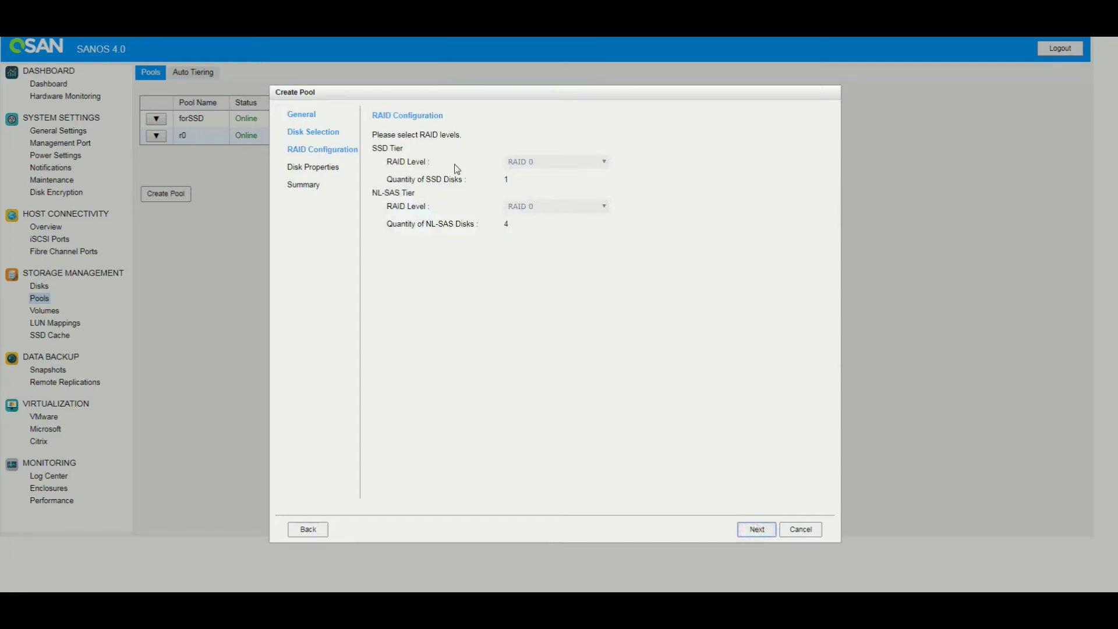
# Step: Set the NL-SAS tier to RAID 5, keep the SSD tier at RAID 0 and finish creating the AT pool
pyautogui.moveTo(371, 148); pyautogui.dragTo(413, 152)
pyautogui.click(413, 152)
pyautogui.click(534, 206)
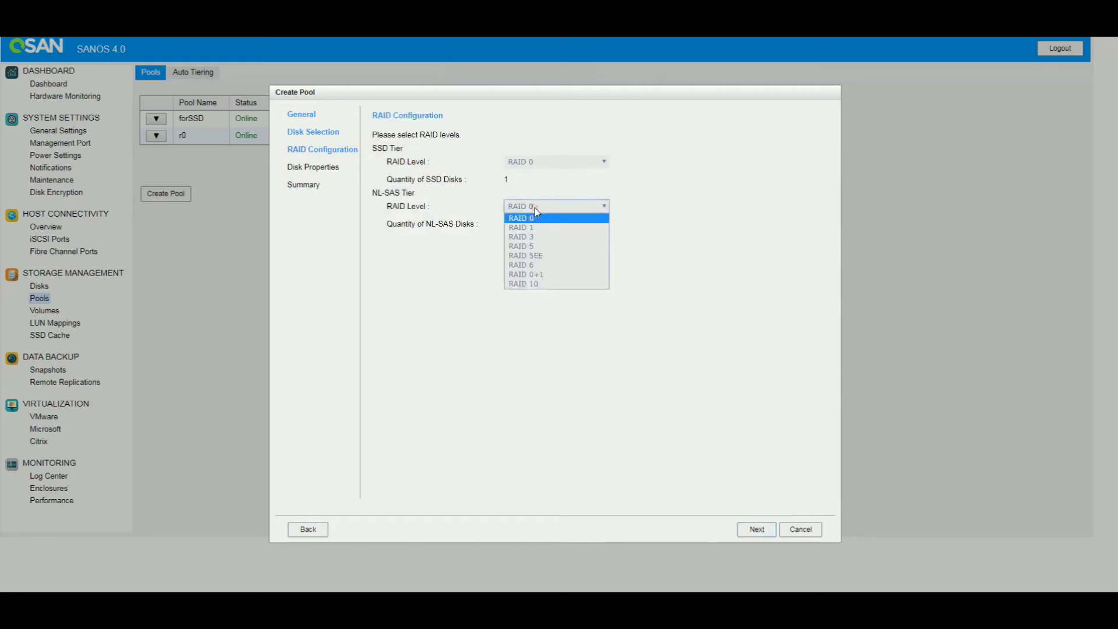
pyautogui.click(544, 247)
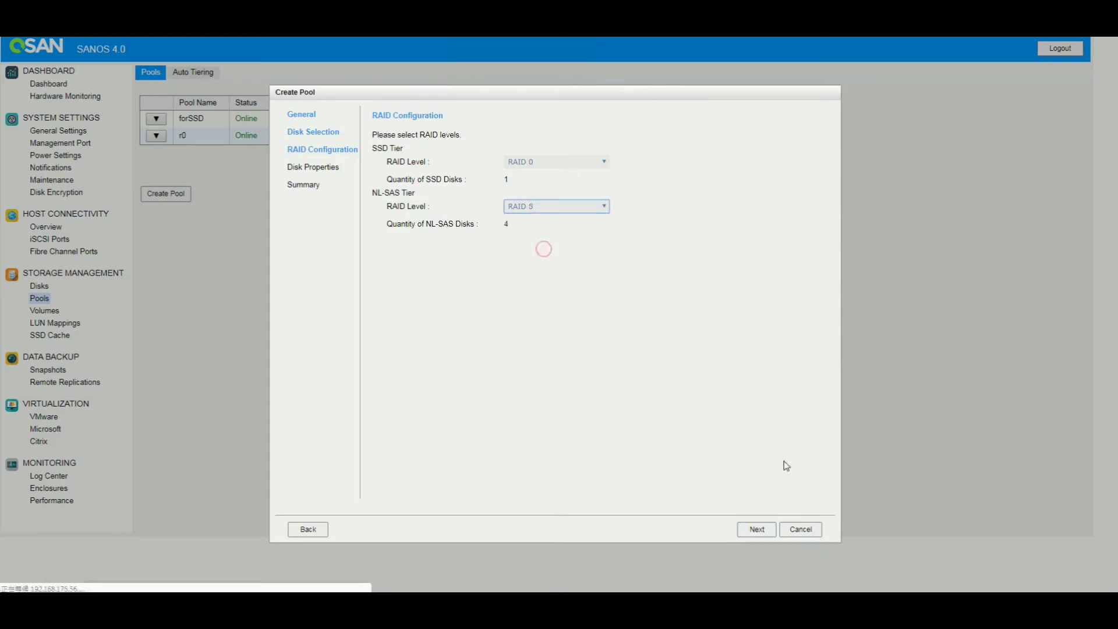
pyautogui.click(762, 529)
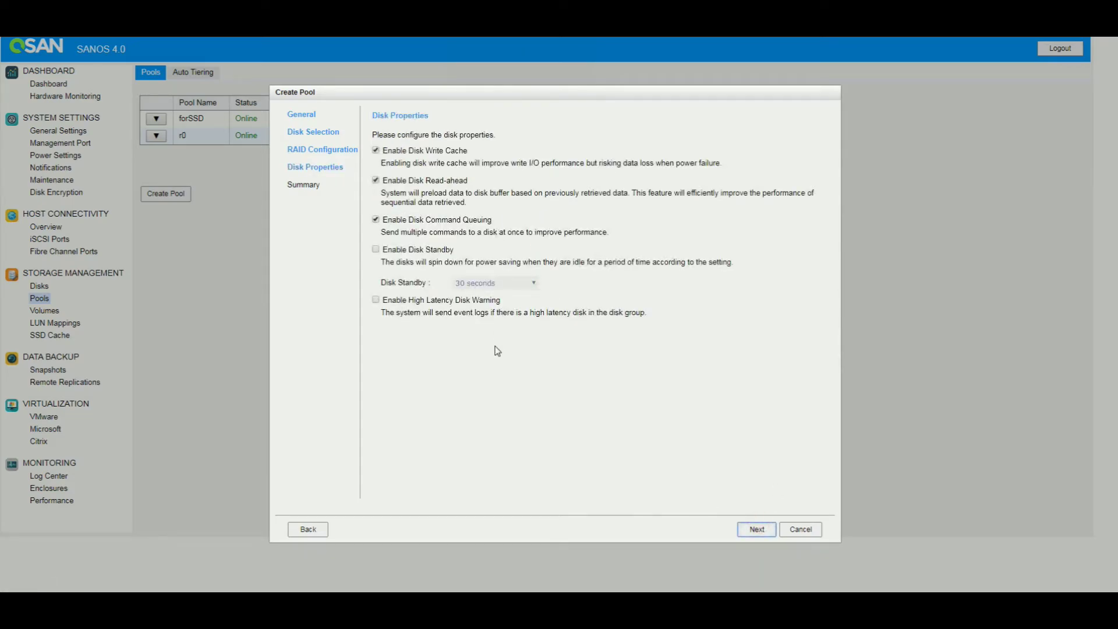
pyautogui.click(753, 529)
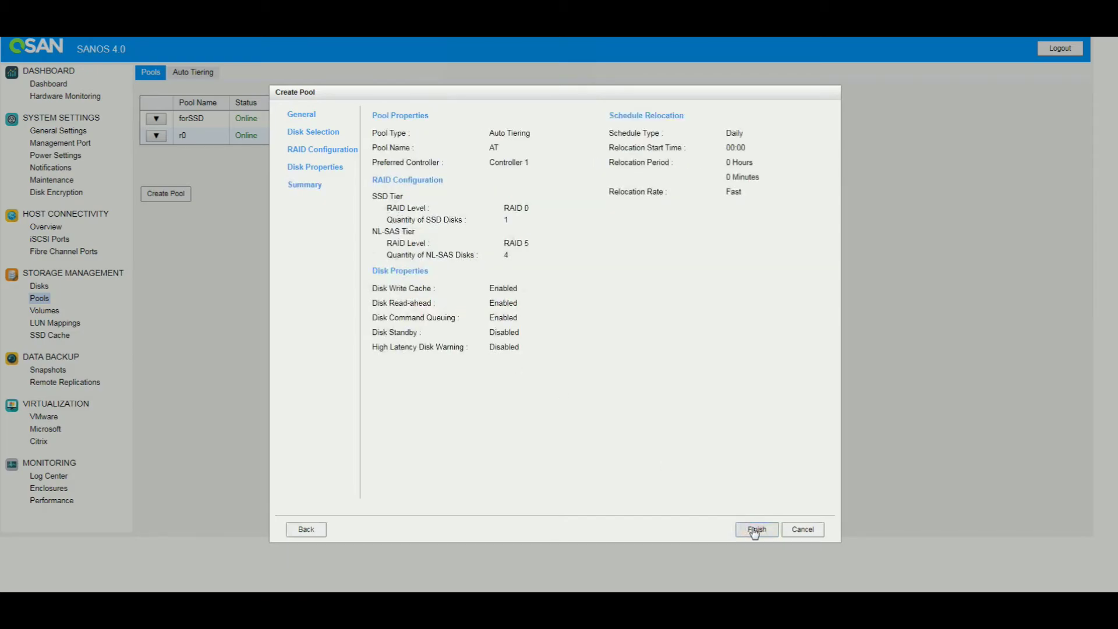
pyautogui.click(755, 531)
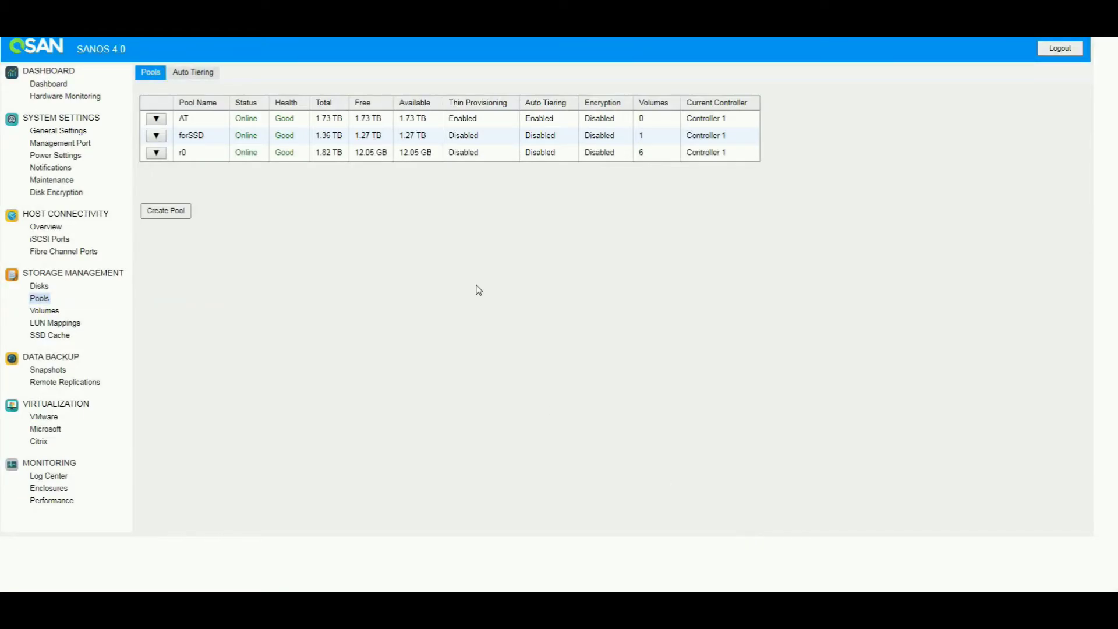
# Step: Examine the AT pool's auto tiering status and its available relocation actions
pyautogui.click(427, 256)
pyautogui.click(187, 74)
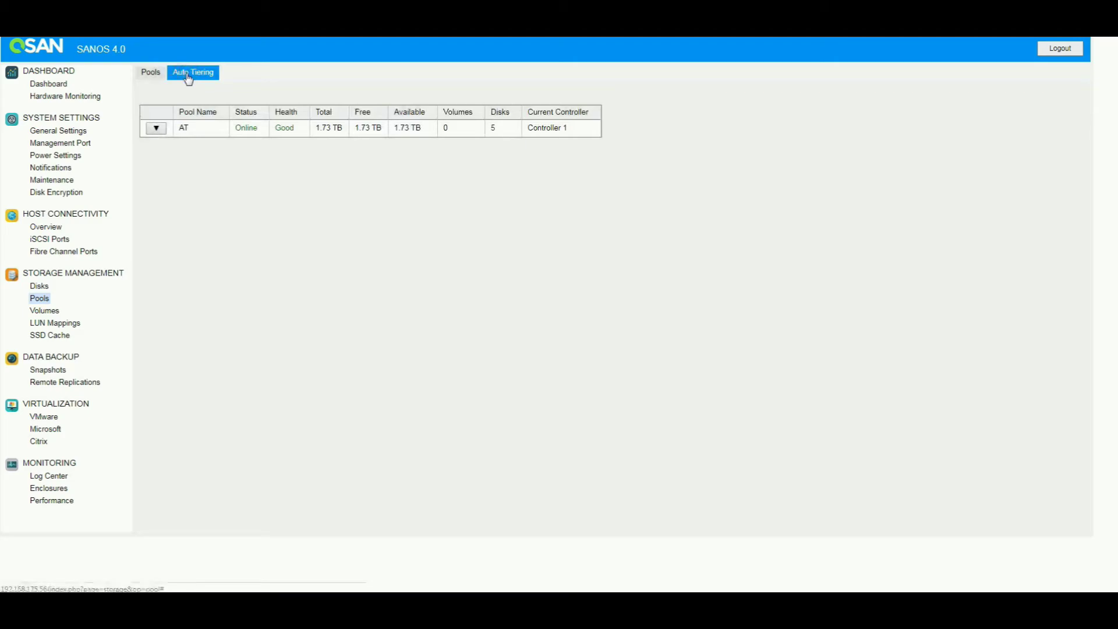
pyautogui.click(159, 129)
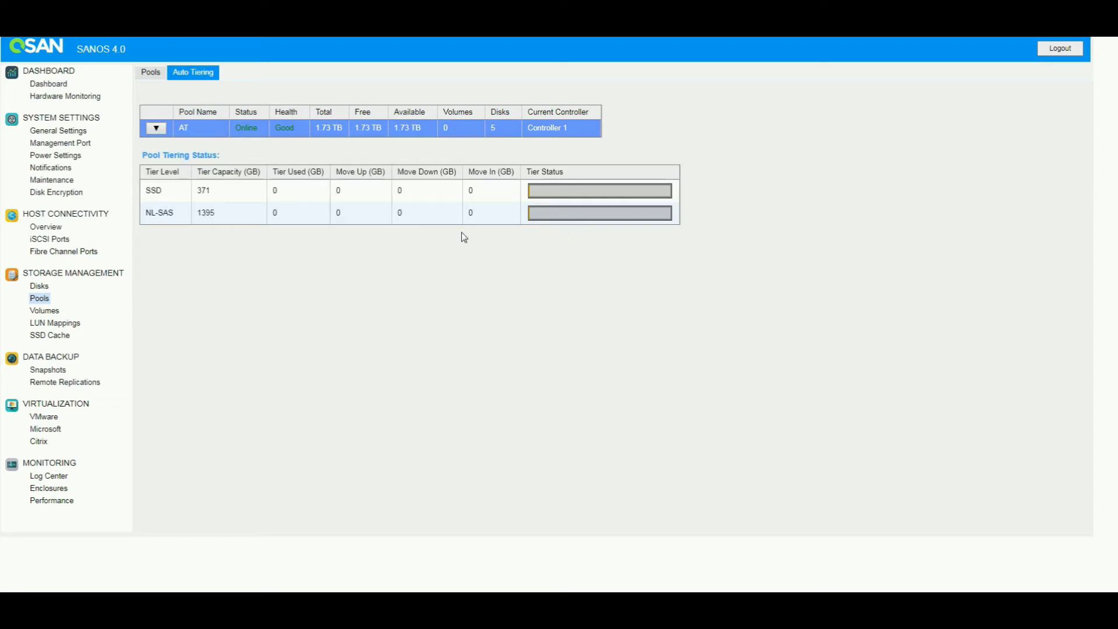
pyautogui.click(191, 241)
pyautogui.click(156, 130)
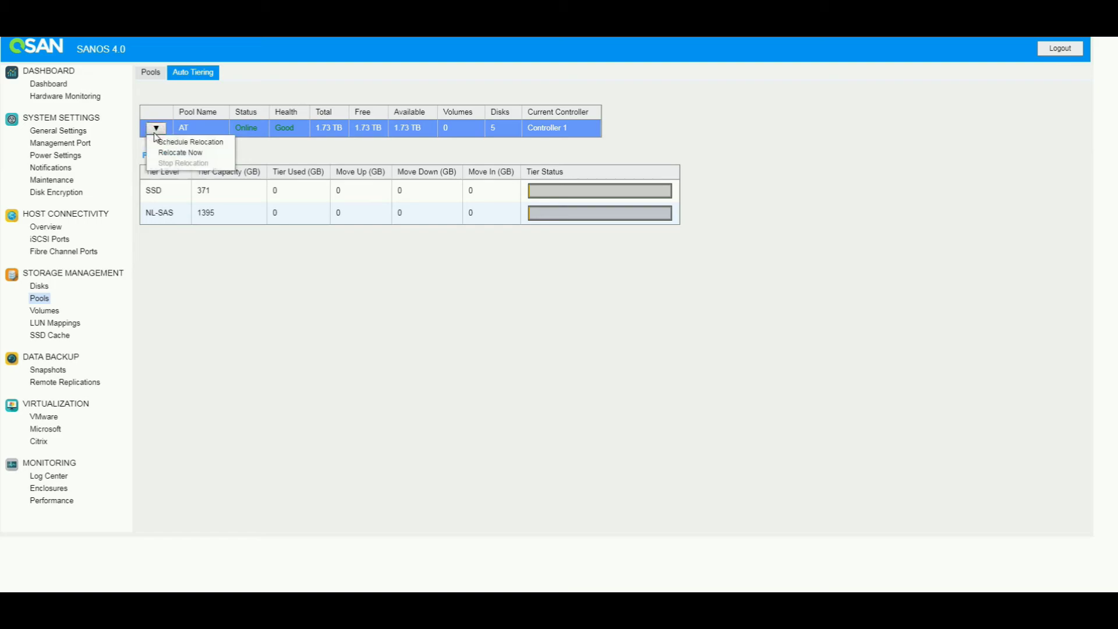
pyautogui.click(663, 125)
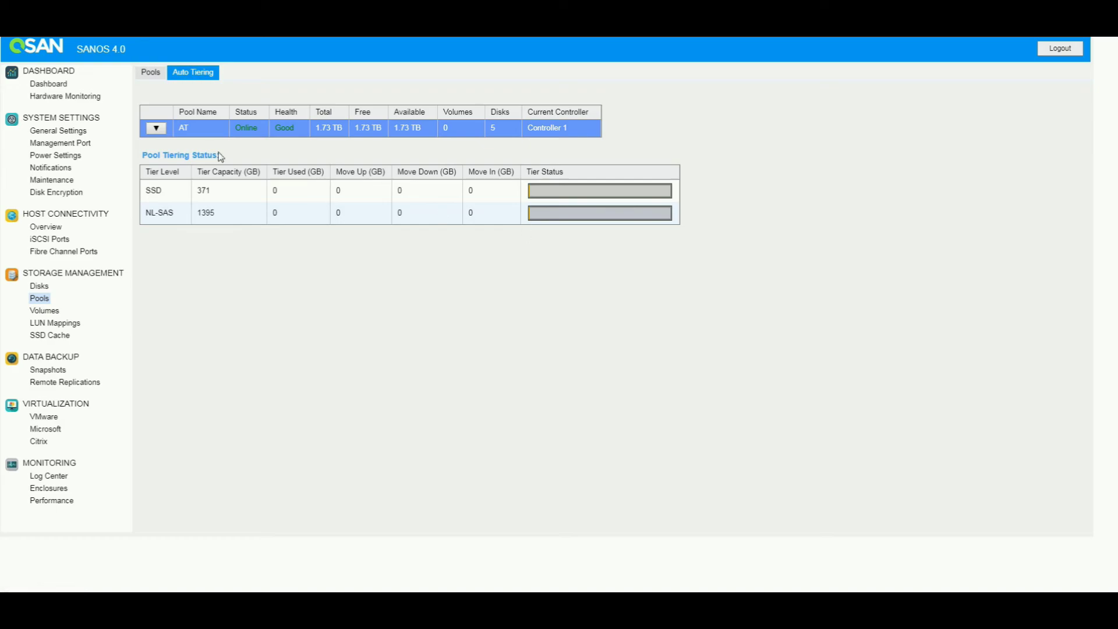
# Step: Review the AT pool's relocation schedule settings and close them without saving
pyautogui.click(156, 128)
pyautogui.click(160, 140)
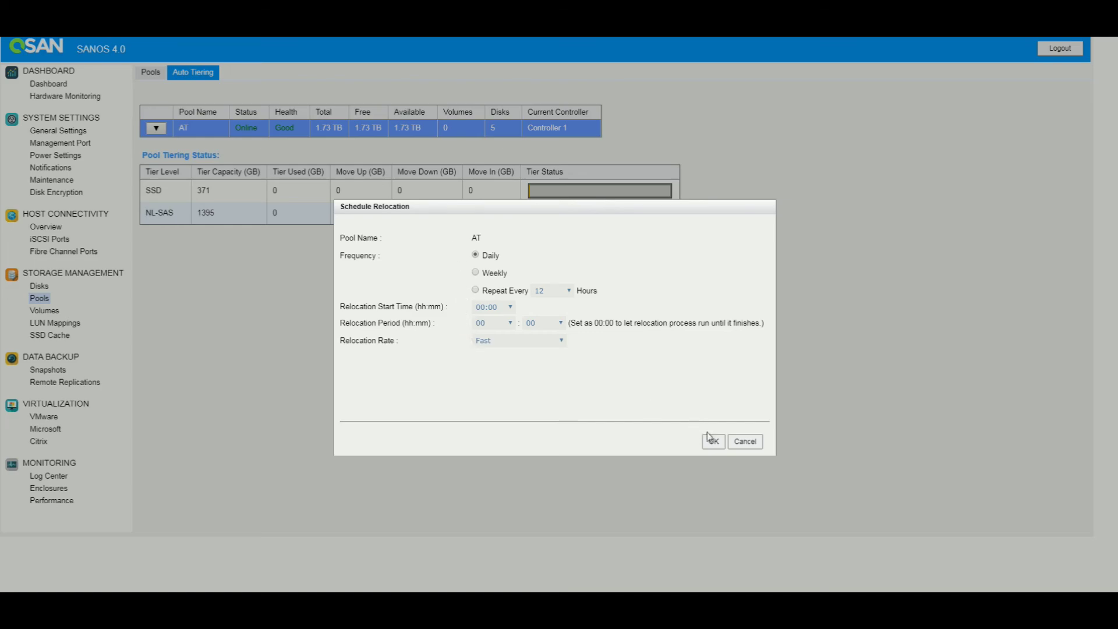
pyautogui.click(745, 443)
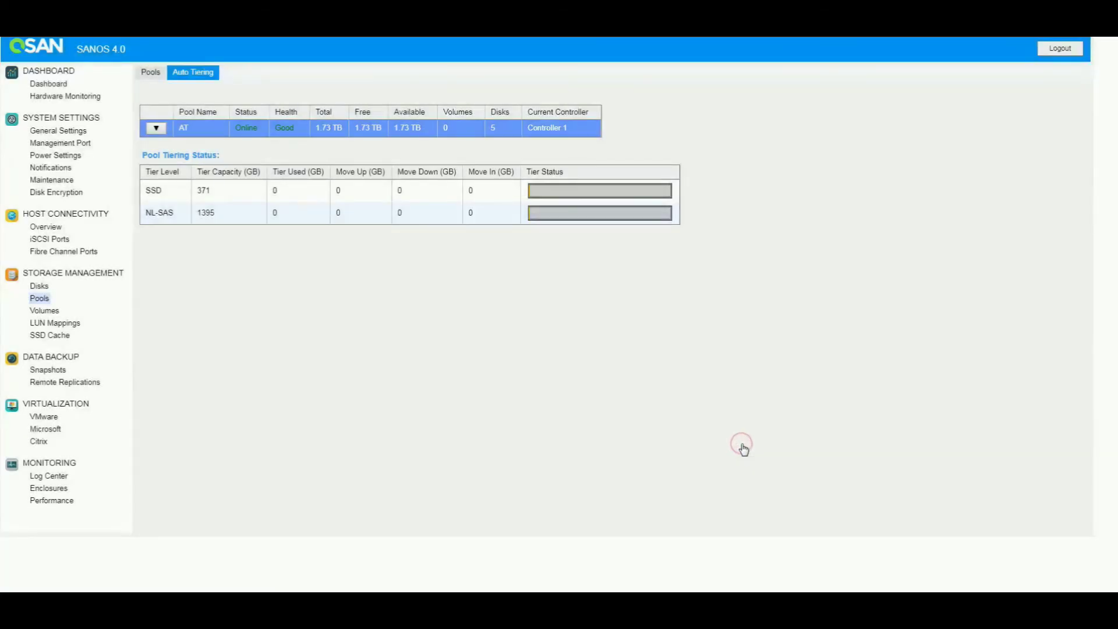